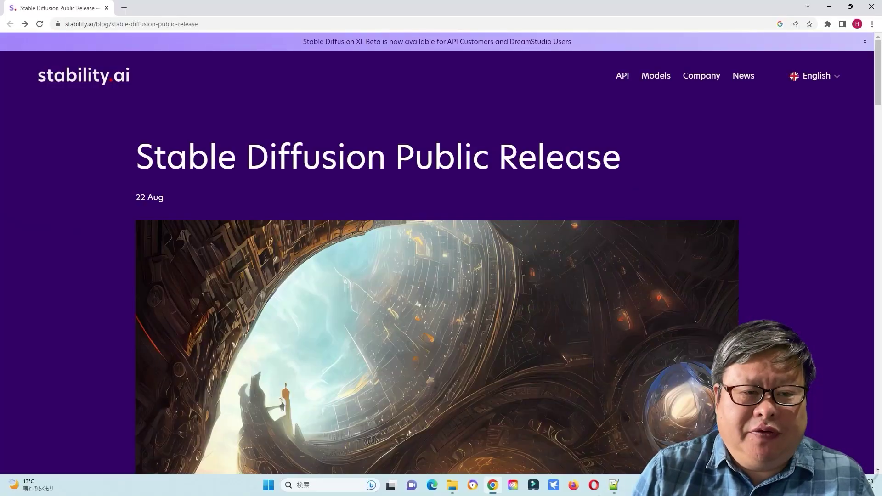
# Step: Scroll the Stable Diffusion Public Release post down to its header image and first paragraph
pyautogui.scroll(-4, 436, 252)
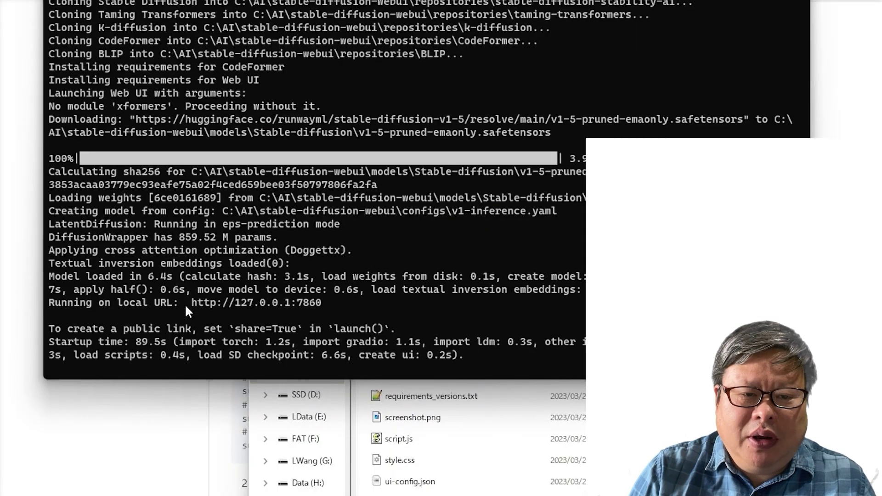
pyautogui.moveTo(185, 306); pyautogui.dragTo(328, 305)
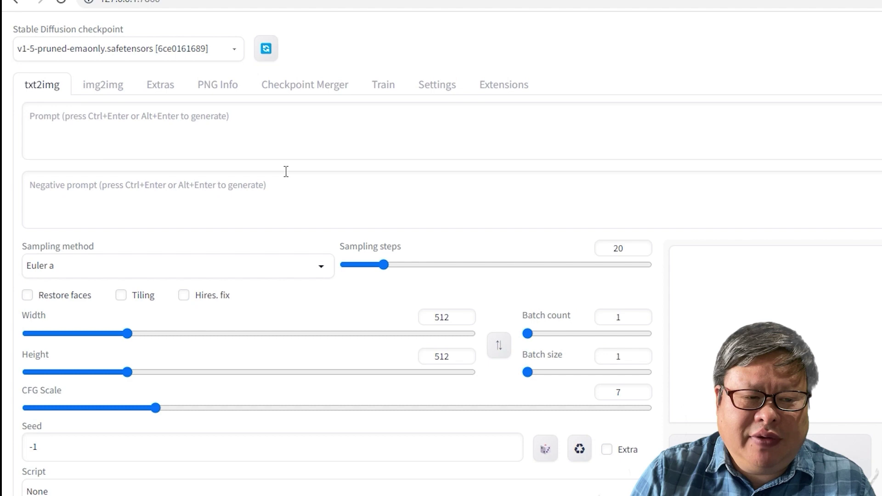
# Step: Load an image from the 2023-04-16 outputs folder into PNG Info to view its generation parameters
pyautogui.click(219, 93)
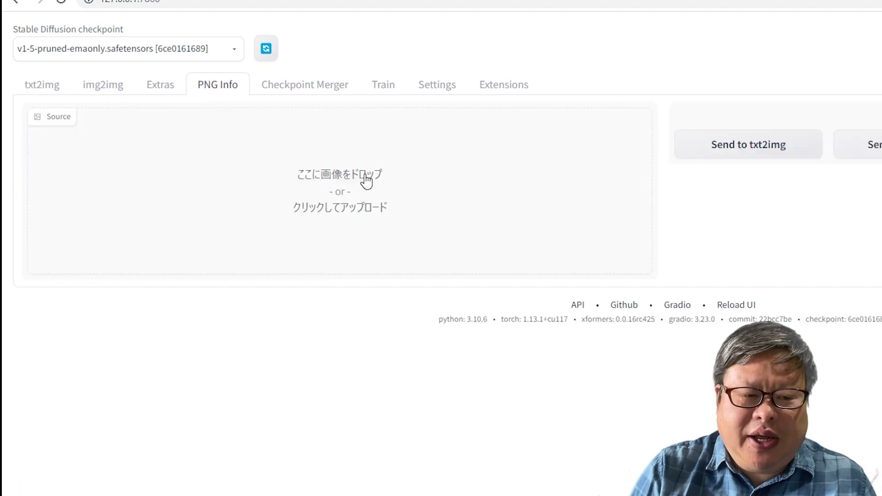
pyautogui.click(364, 181)
pyautogui.doubleClick(423, 223)
pyautogui.scroll(-3, 564, 340)
pyautogui.doubleClick(597, 331)
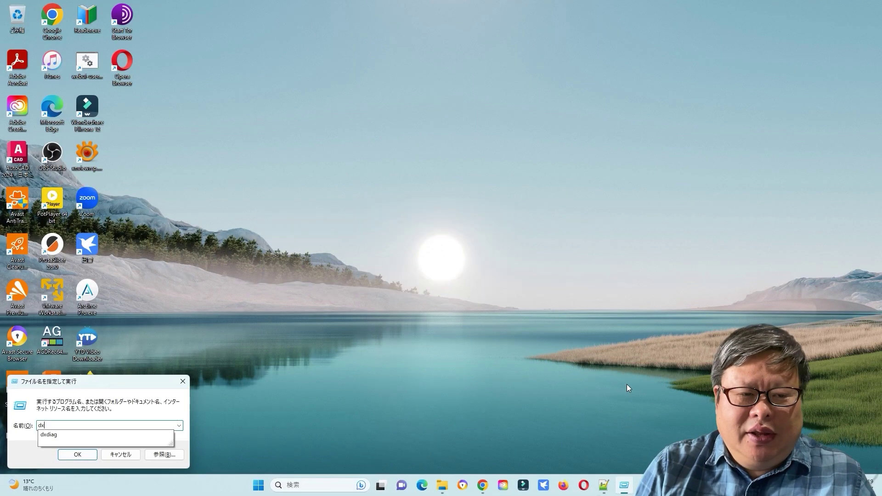
# Step: Run dxdiag and check the 32768MB memory and the Display 1 graphics card details
pyautogui.press('Return')
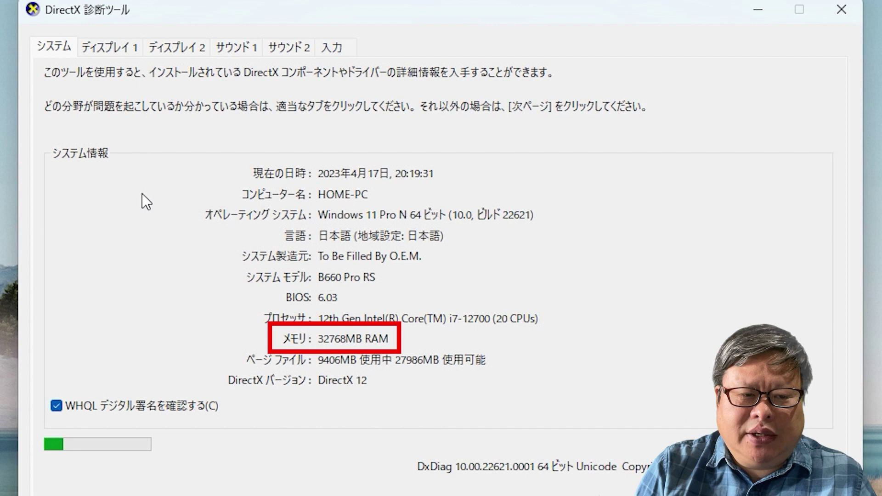
pyautogui.click(115, 46)
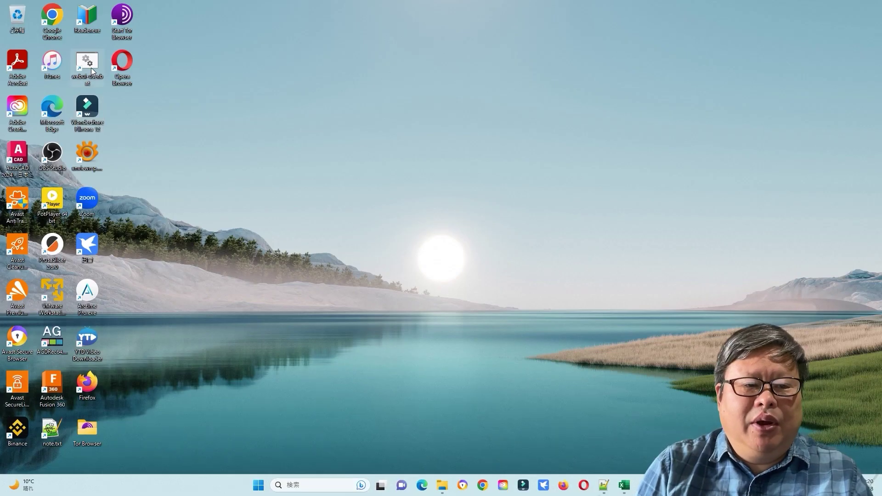
# Step: Launch webui-user.bat and open 127.0.0.1:7860 in Chrome
pyautogui.doubleClick(91, 69)
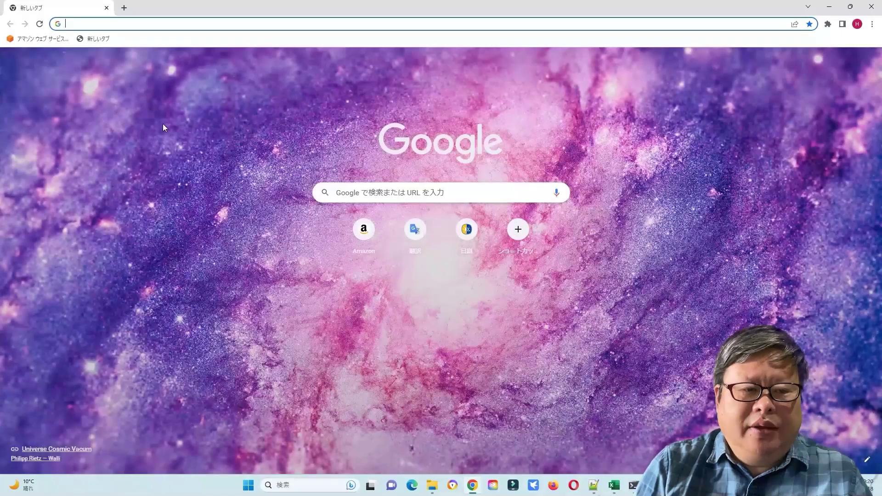
pyautogui.write('12')
pyautogui.press('Return')
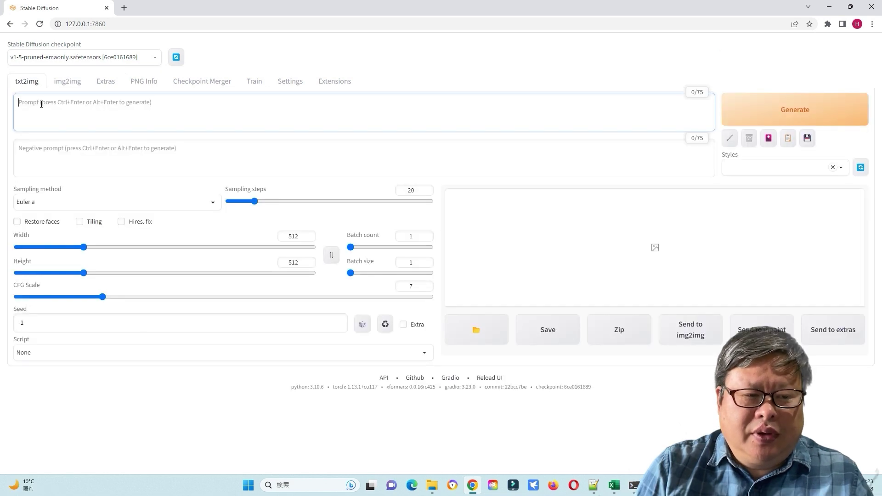
# Step: Enter the prompt 'masterpiece, best quality, car passing mordern city' and save it as style 'test browser'
pyautogui.write('masterpiece, bes')
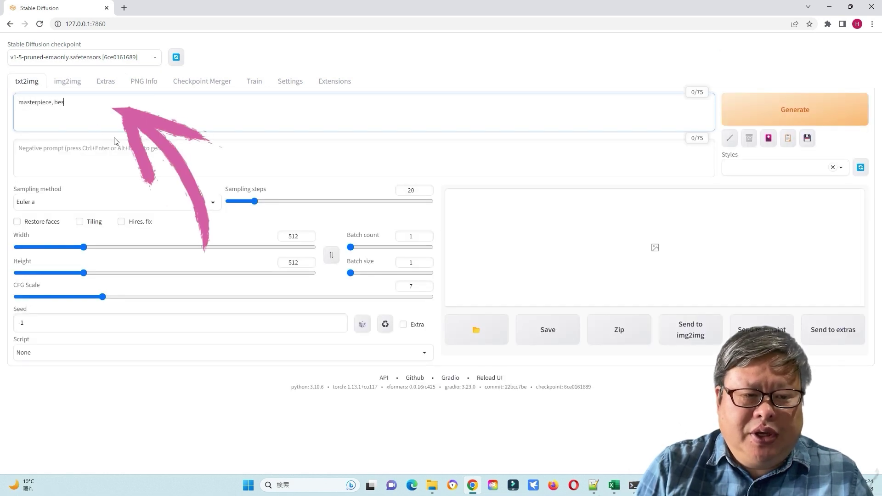
pyautogui.write('t quality, car')
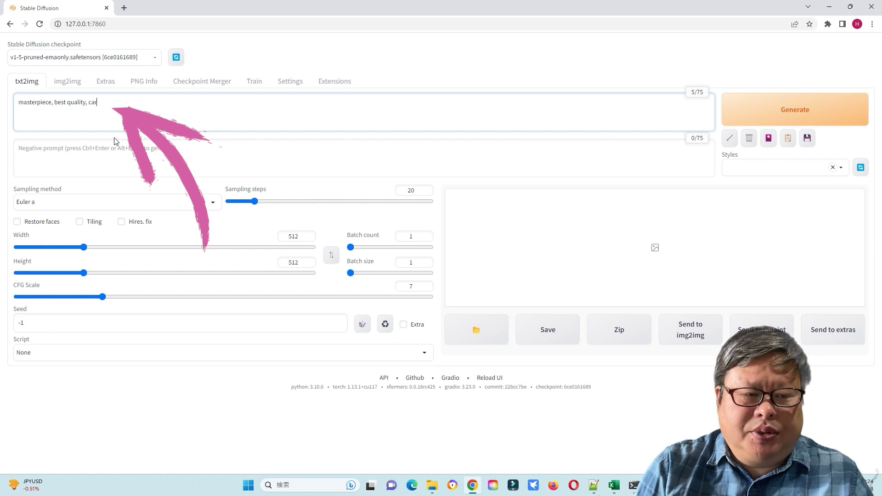
pyautogui.write(' passing m')
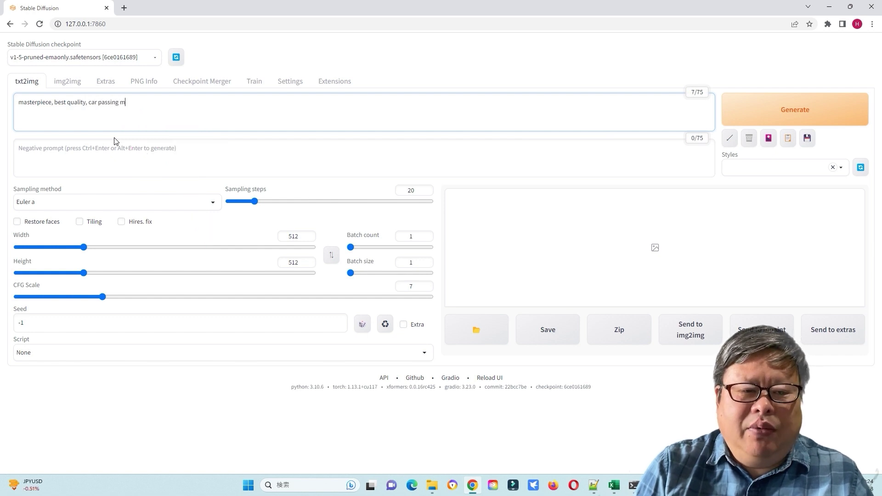
pyautogui.write('ordern city')
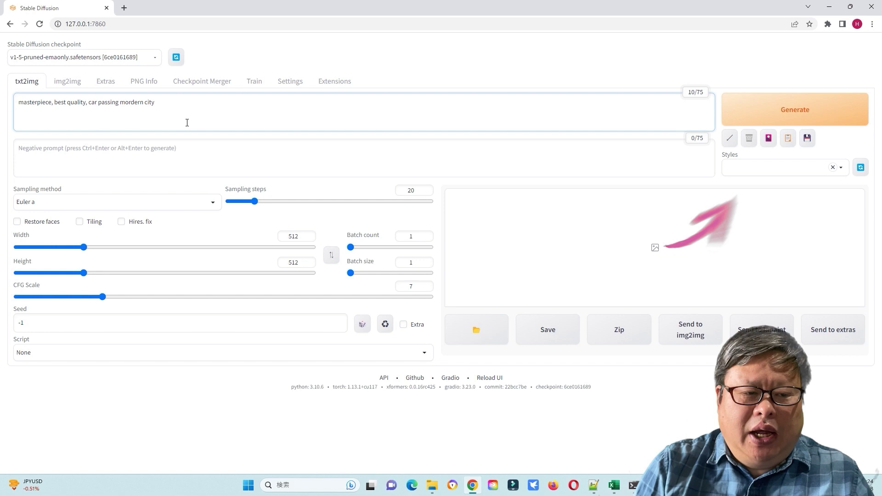
pyautogui.click(807, 138)
pyautogui.write('tes')
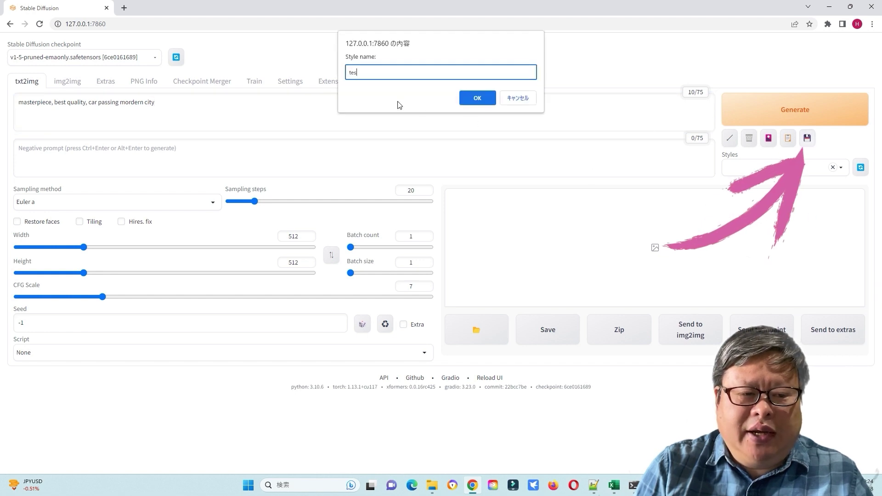
pyautogui.write('t browser')
pyautogui.click(477, 98)
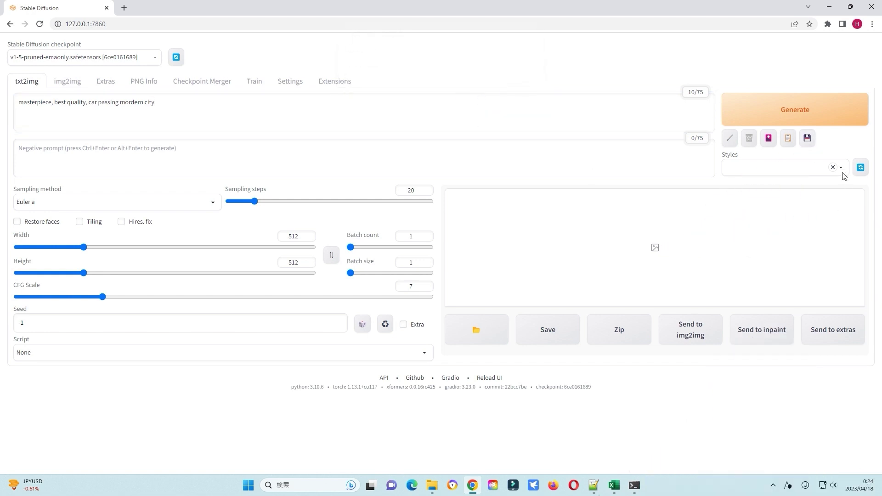
pyautogui.click(842, 171)
# Step: Apply the 'test browser' style, set size 960×540, and enable Hires. fix upscaling by 2 to 1920×1080
pyautogui.click(748, 181)
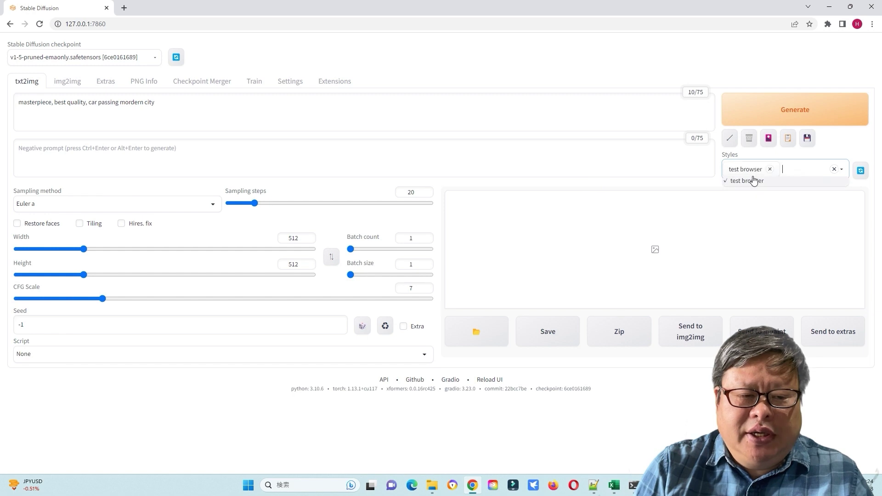
pyautogui.click(300, 238)
pyautogui.write('960')
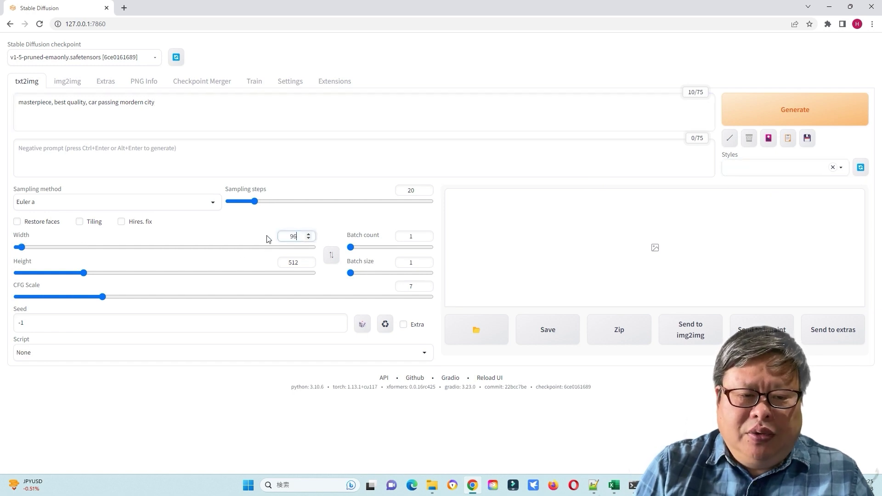
pyautogui.doubleClick(302, 263)
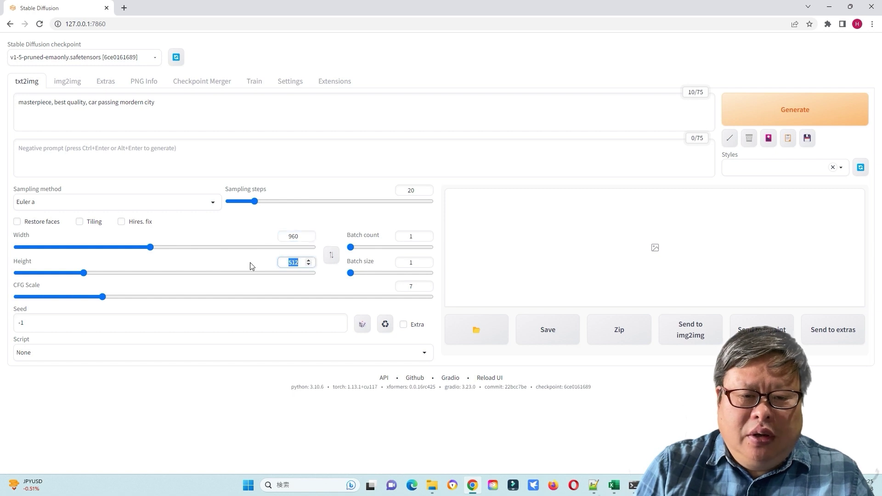
pyautogui.write('540')
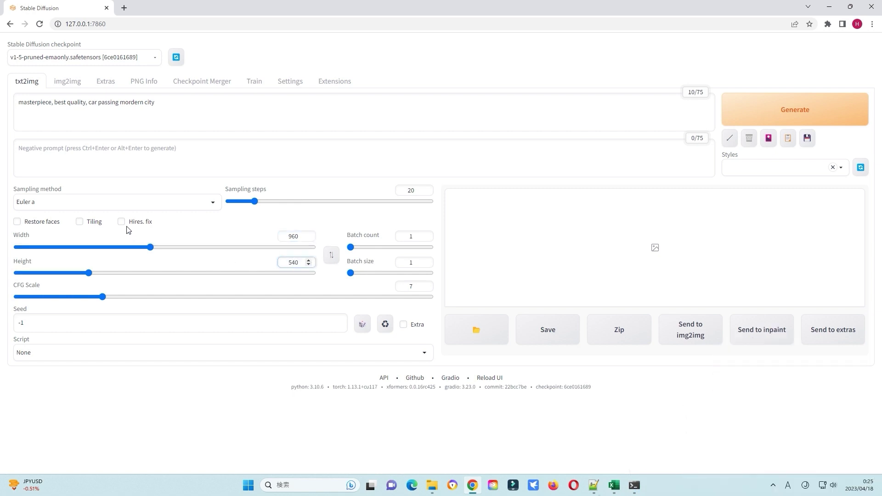
pyautogui.click(121, 222)
pyautogui.moveTo(158, 251); pyautogui.dragTo(172, 251)
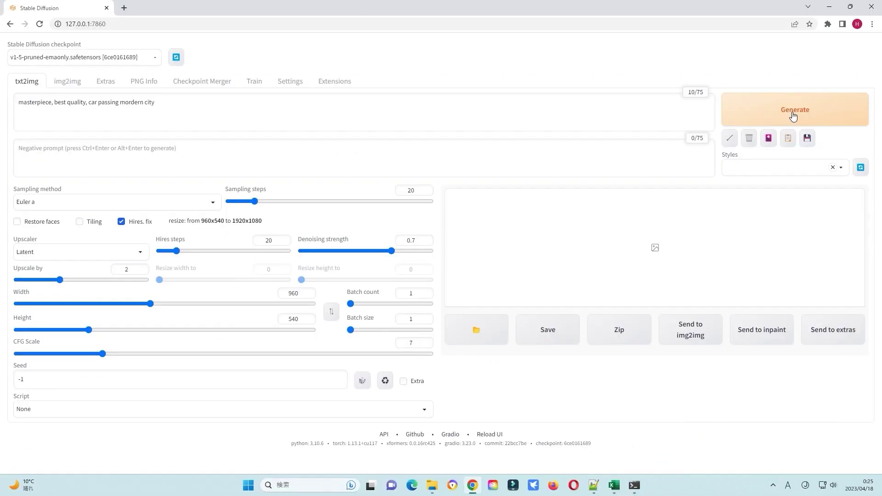
# Step: Generate the grey car-in-modern-city image and scroll down to the result
pyautogui.click(792, 115)
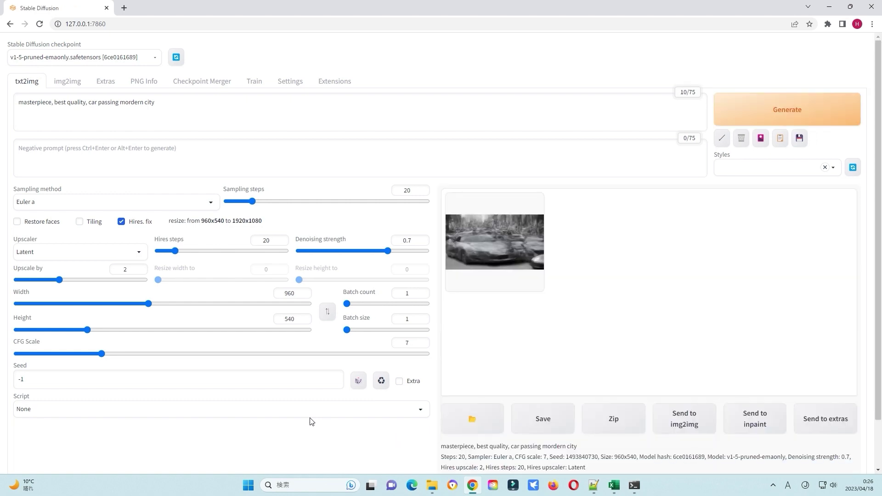
pyautogui.scroll(-2, 588, 353)
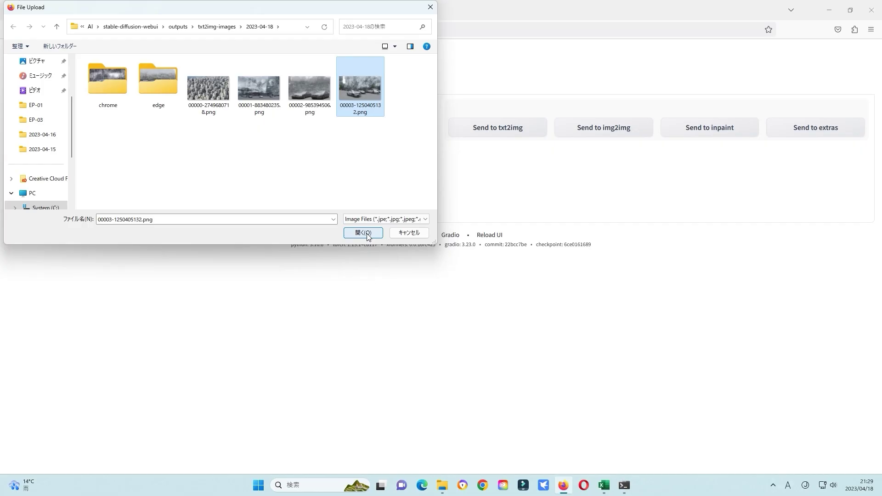
# Step: Load 00003-1250405132.png into PNG Info and send its parameters to txt2img
pyautogui.click(366, 236)
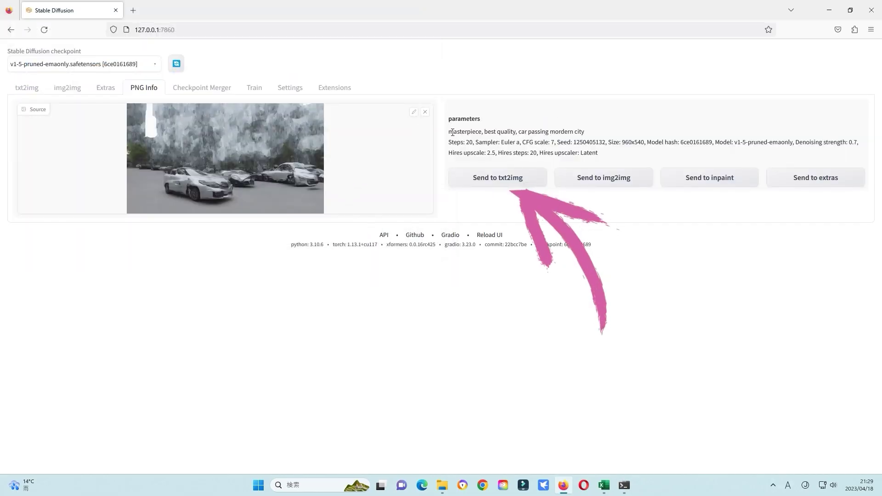
pyautogui.click(498, 182)
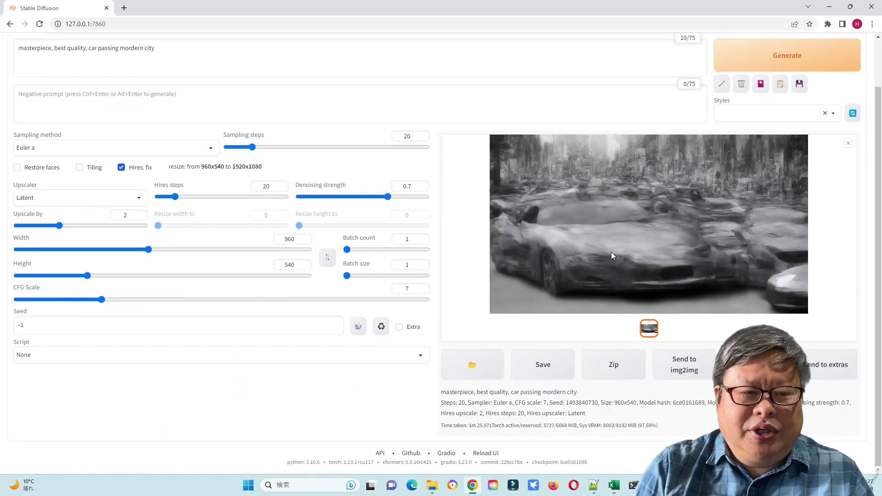
# Step: View the generated car-city image full-size in the lightbox, then close it
pyautogui.click(611, 251)
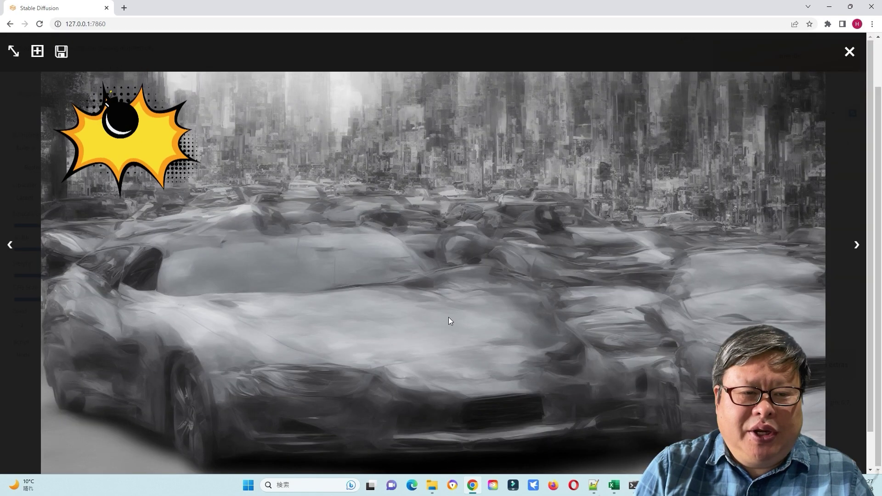
pyautogui.click(846, 54)
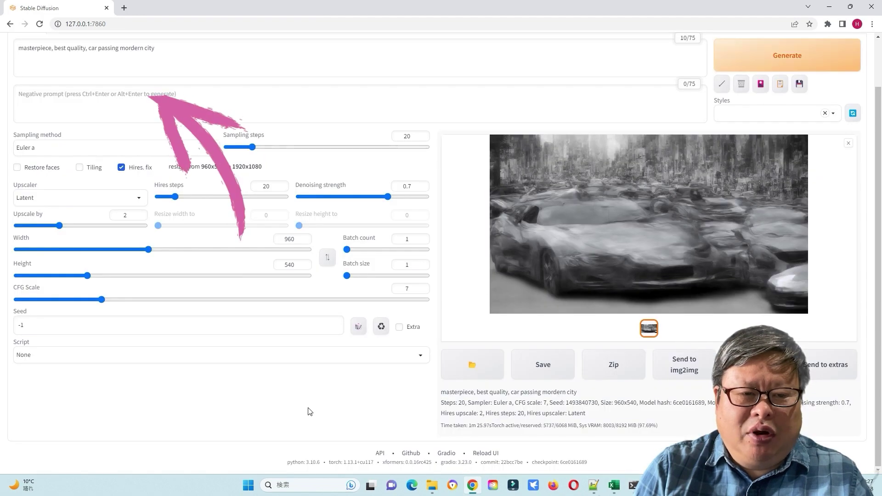